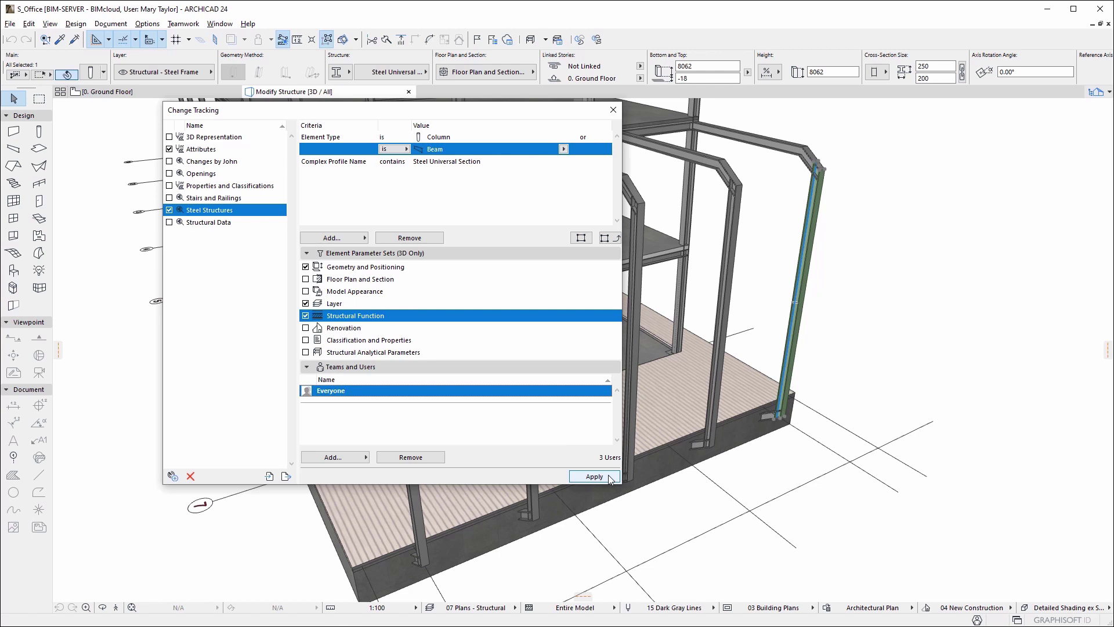
- Apply the Steel Structures change subscription settings
left_click(595, 476)
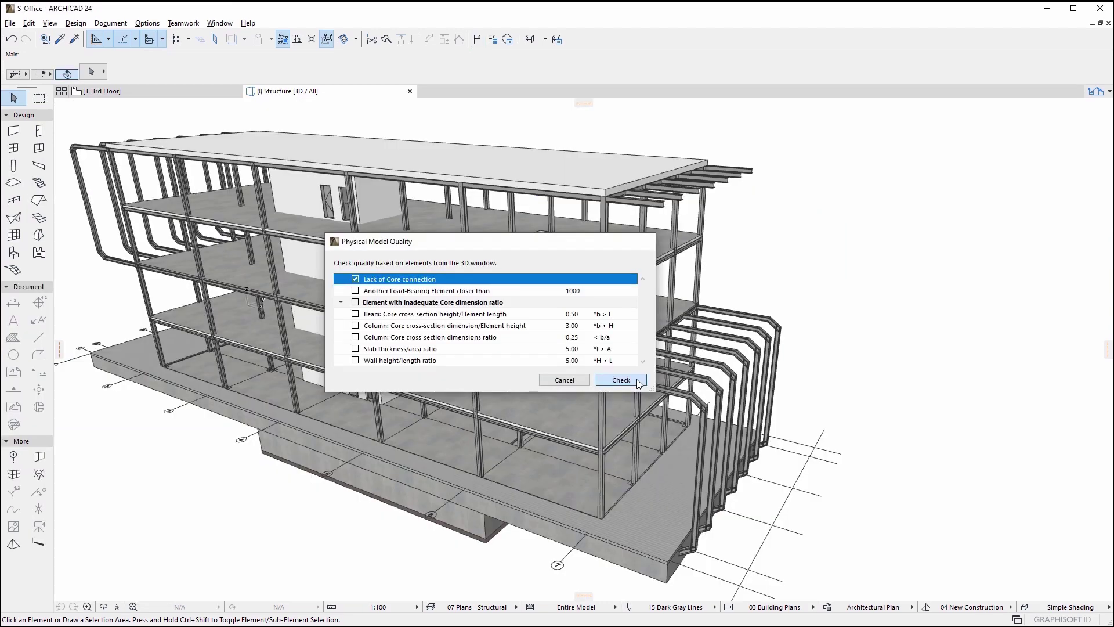
- Run the Lack of Core connection physical model quality check
left_click(637, 381)
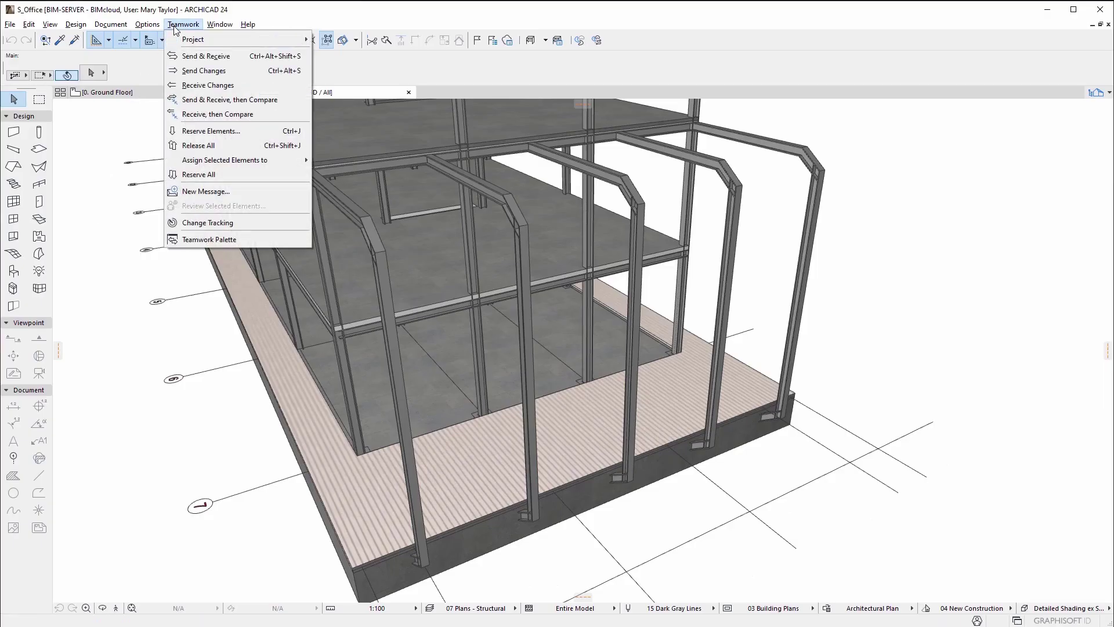
- Create a new change subscription named 'Steel Structures'
left_click(242, 224)
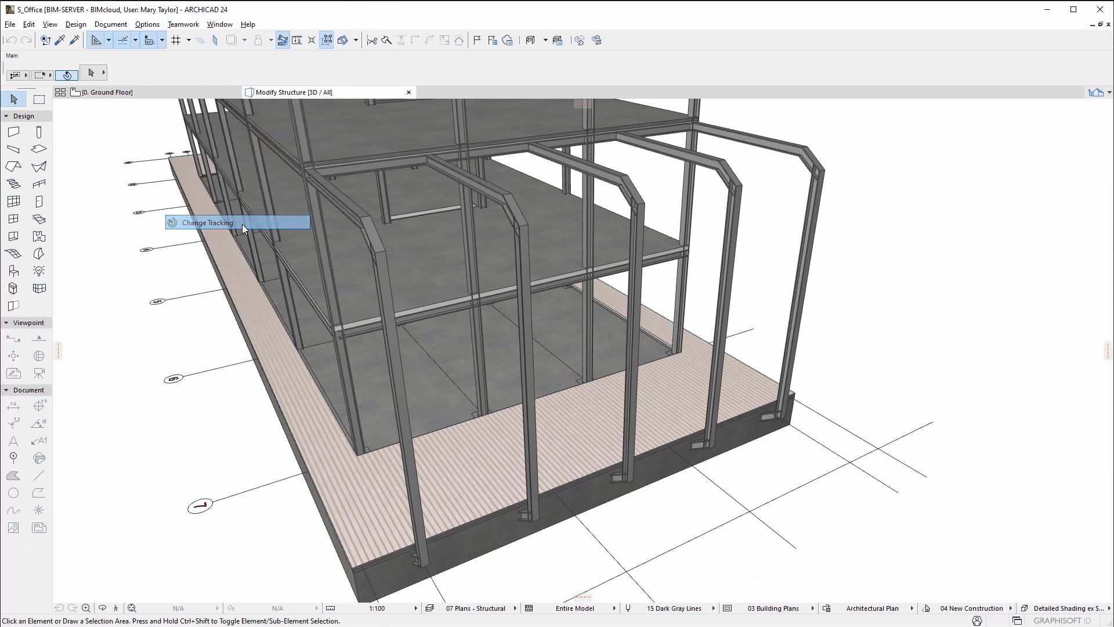
left_click(172, 477)
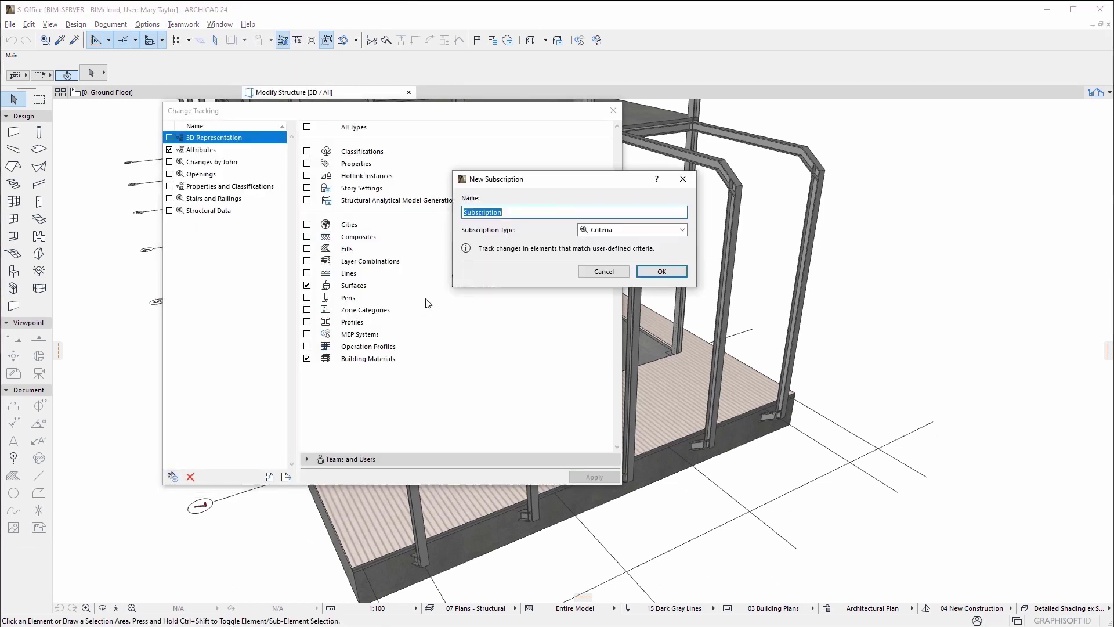
type("Steel Structures")
key("Return")
- Add Element Type criteria taken from a steel column, plus a Complex Profile Name criterion
left_click(817, 174)
left_click(604, 238)
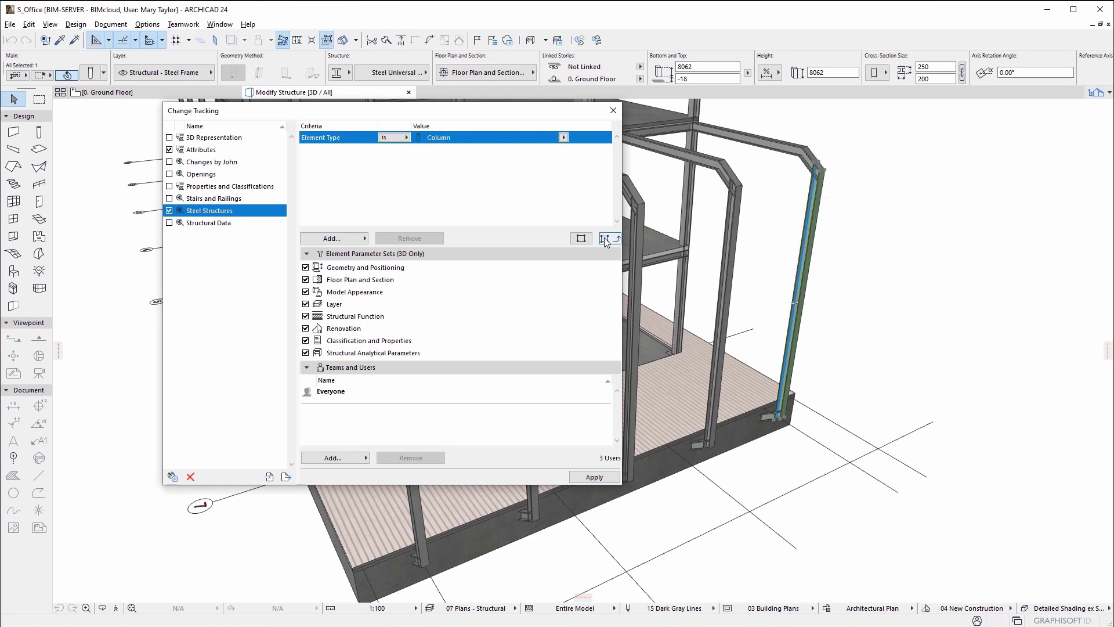
left_click(347, 239)
type("type")
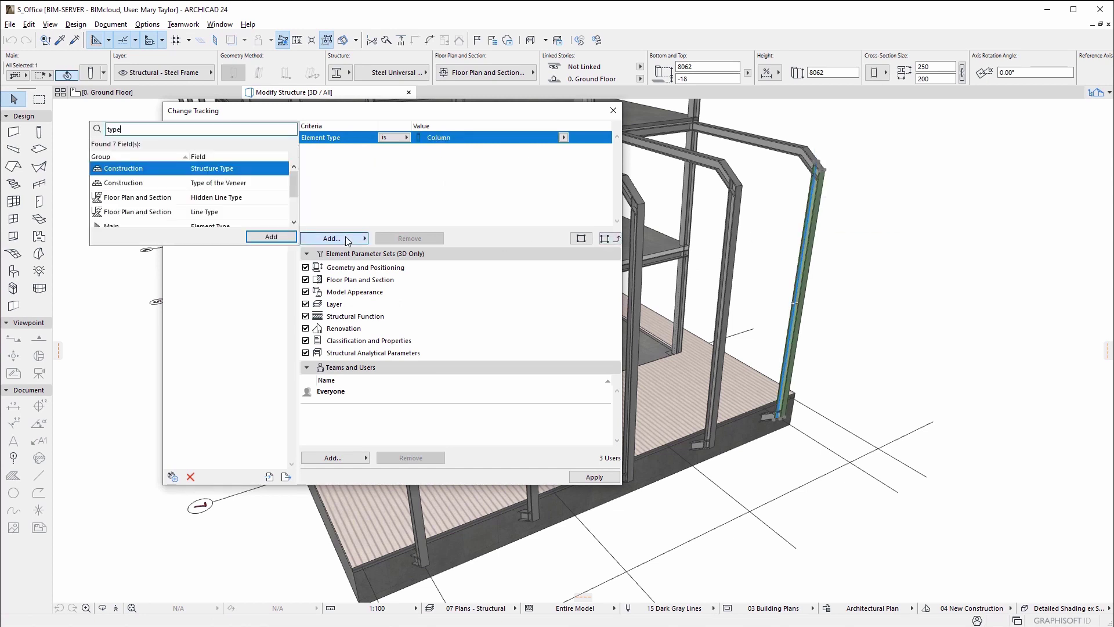
double_click(228, 184)
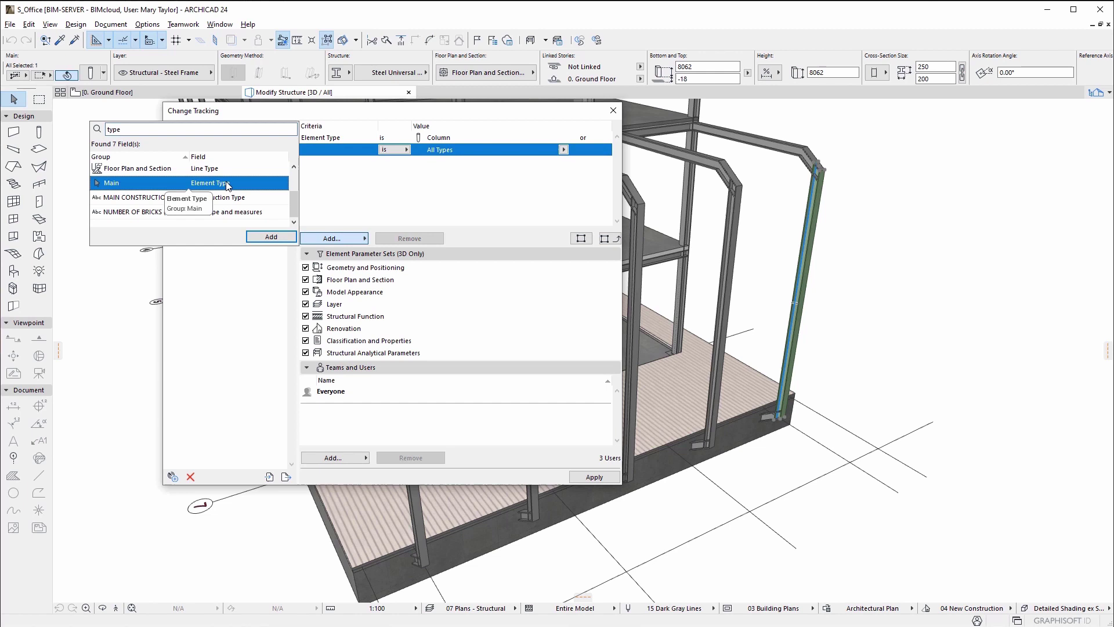
double_click(221, 128)
type("profile")
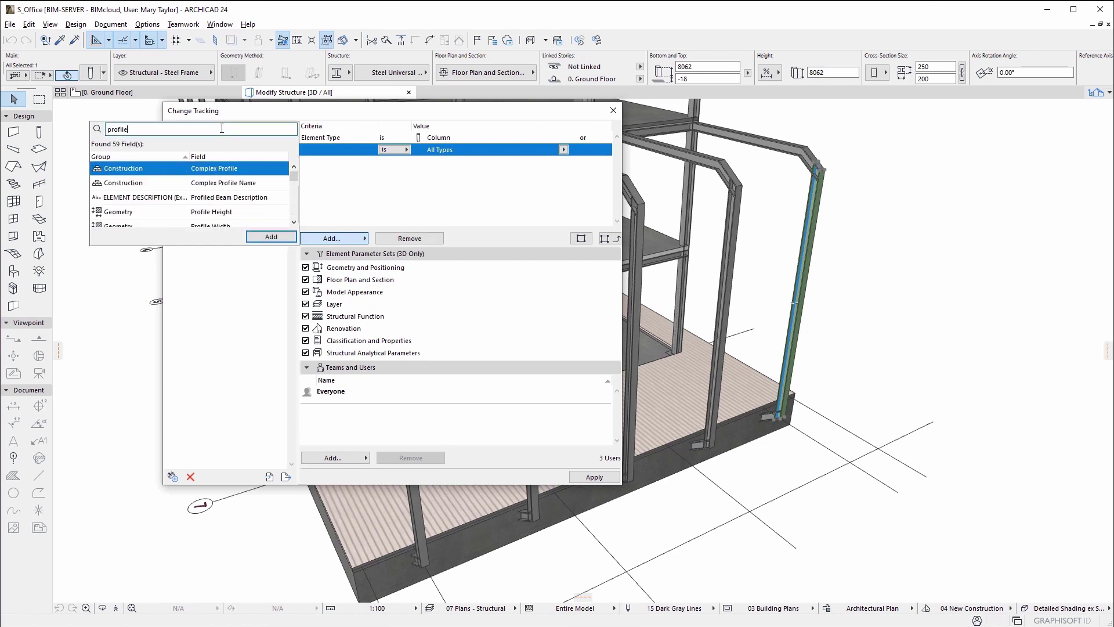
double_click(258, 184)
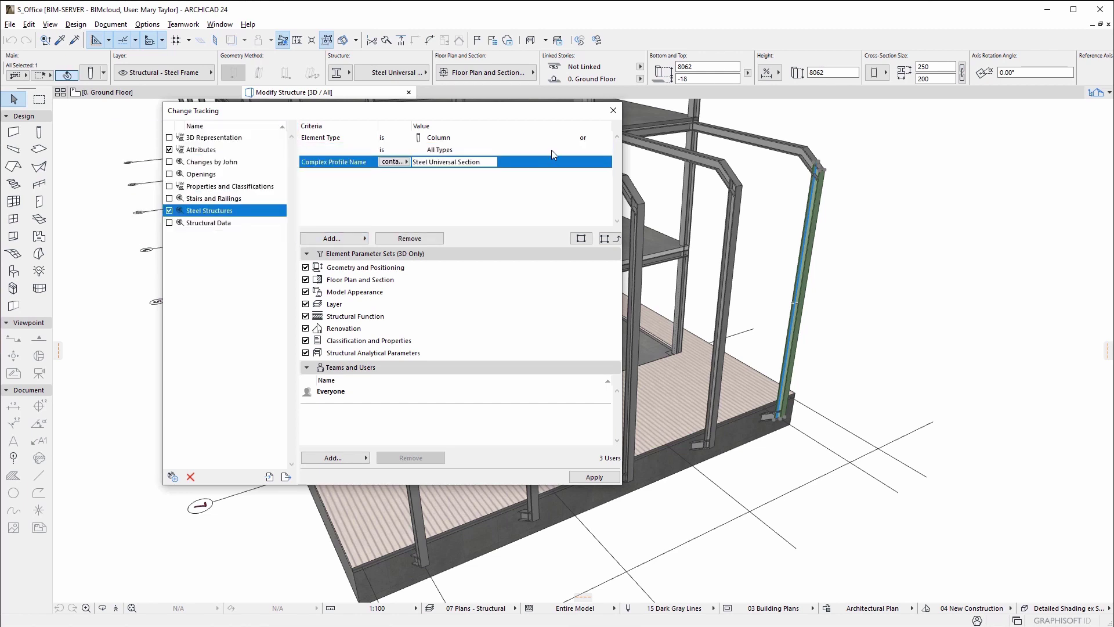
- Set the second Element Type criterion to Beam and apply the subscription
left_click(551, 150)
left_click(563, 150)
left_click(589, 220)
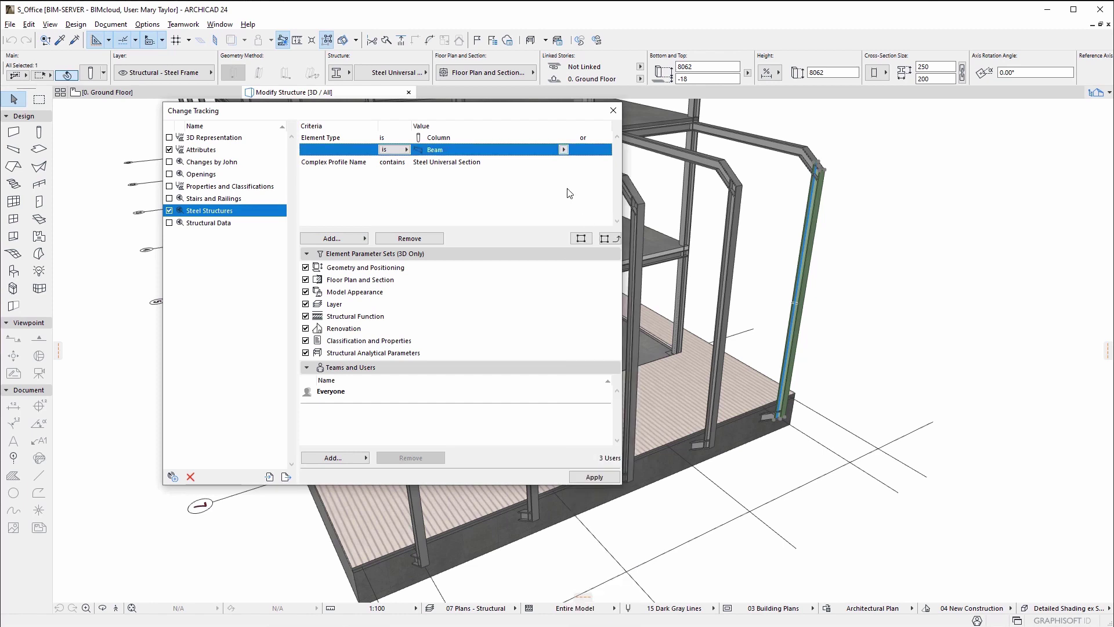
key("Return")
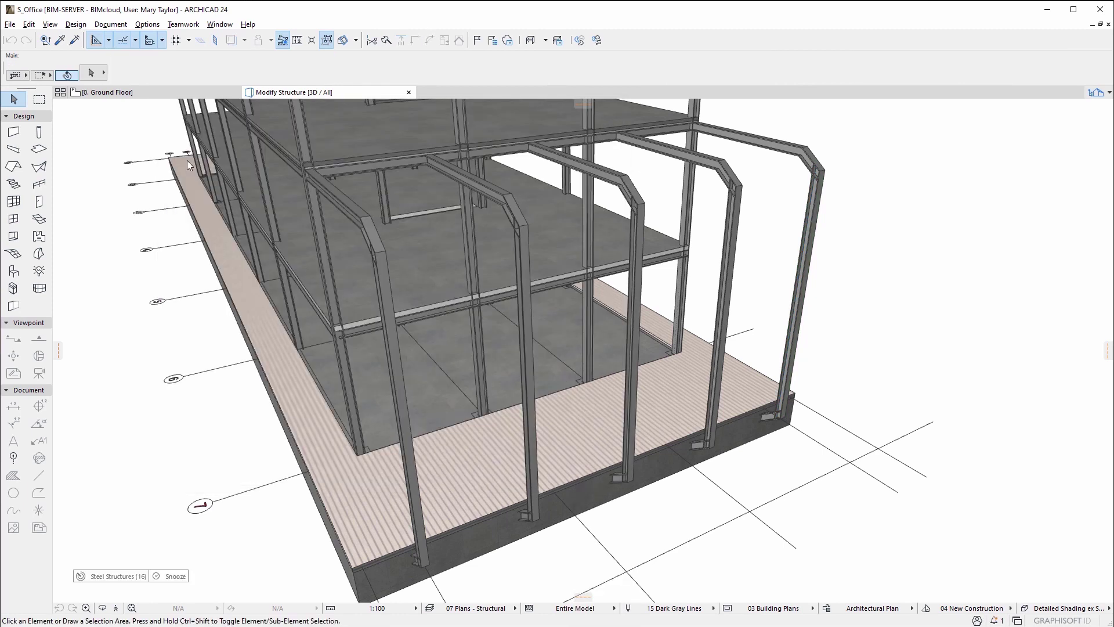
- List the Steel Structures changes and set Colored workspaces to Highlight Tracked Changes
left_click(139, 577)
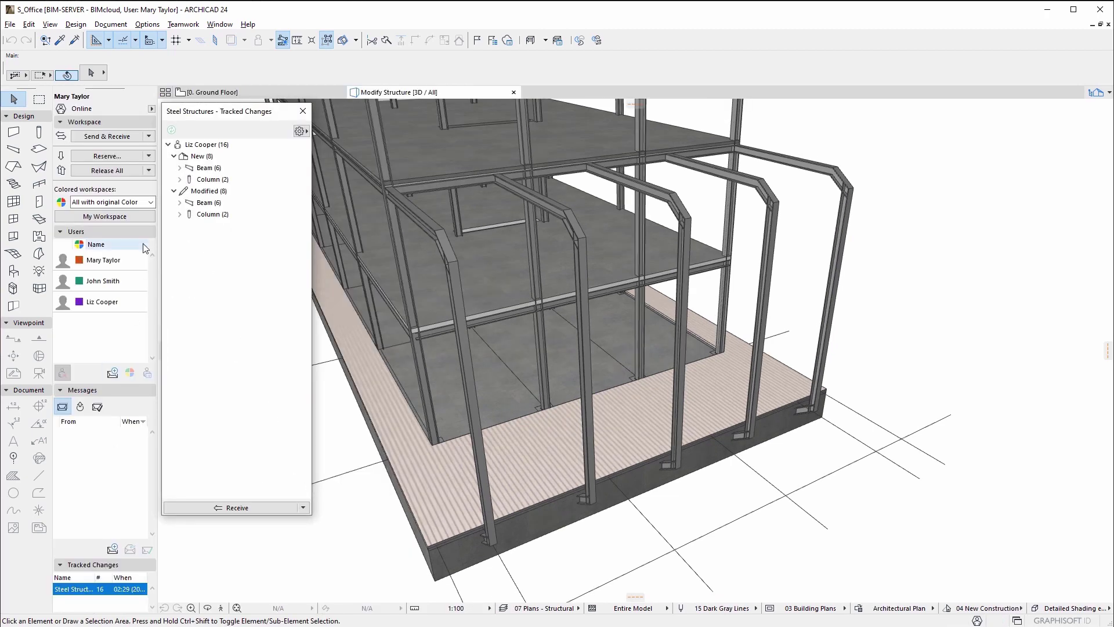
left_click(151, 202)
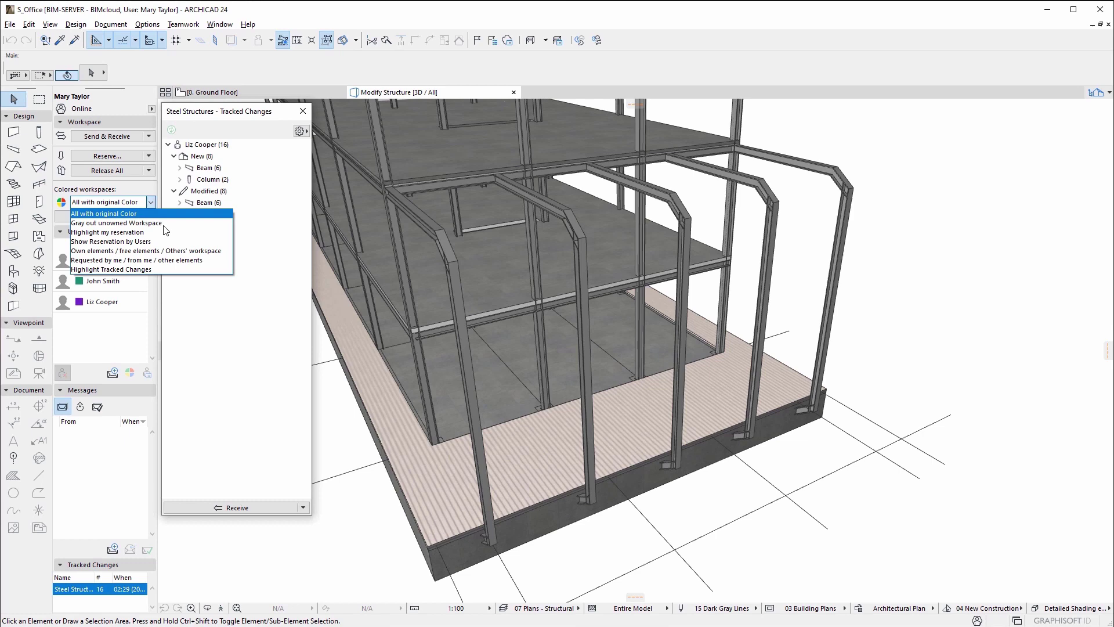
left_click(173, 269)
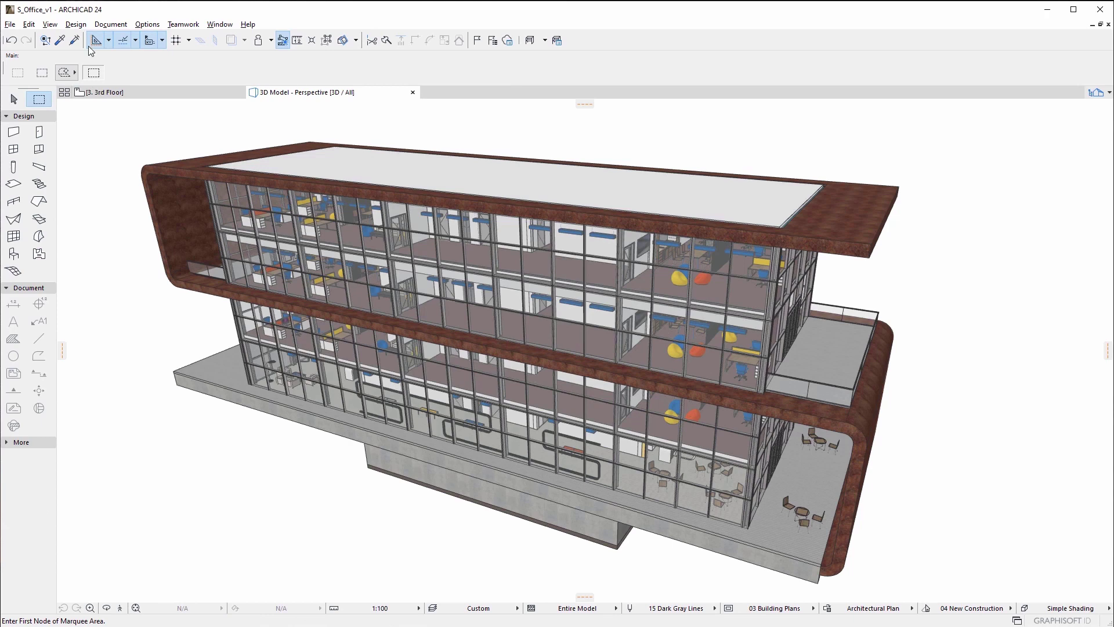
- Start a Model Compare with Current model as Model 1 and S_Office_v2.pln as Model 2
left_click(75, 23)
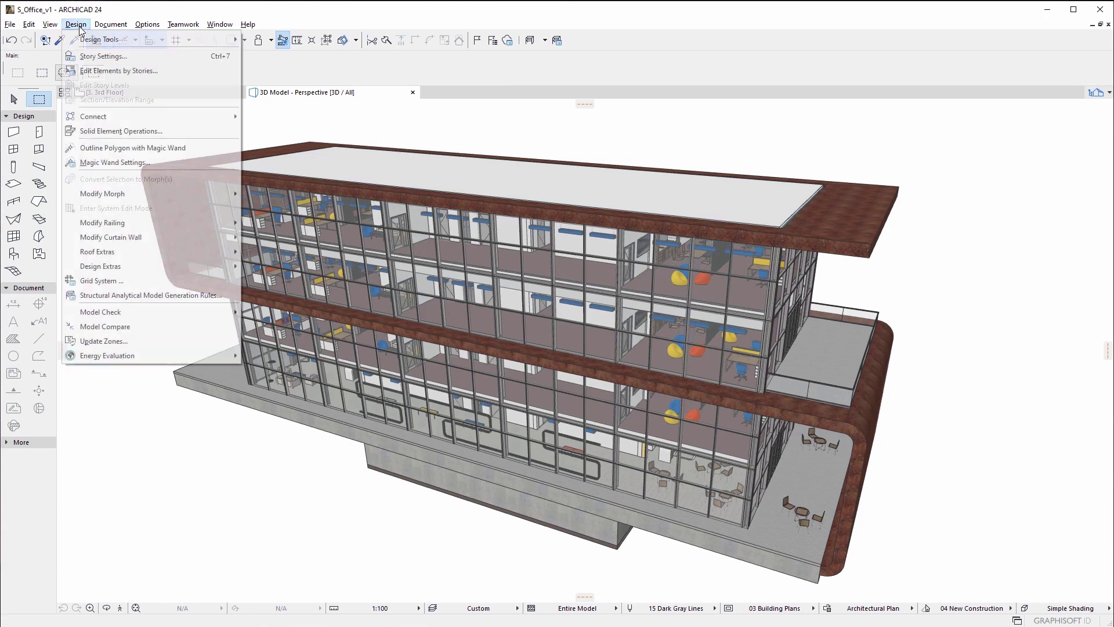
left_click(157, 326)
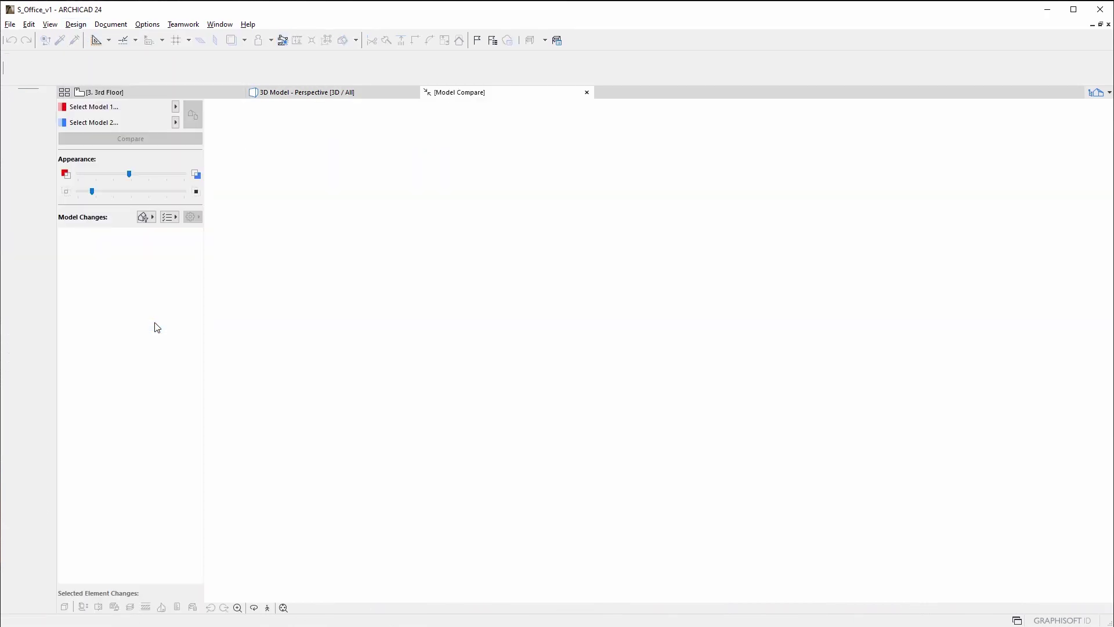
left_click(175, 107)
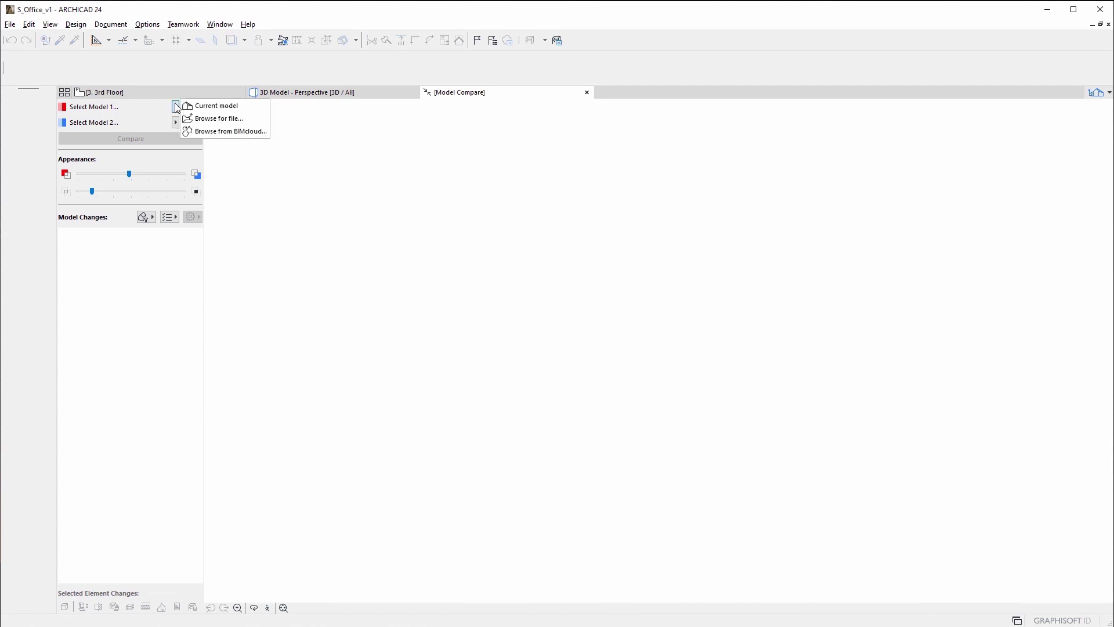
left_click(253, 106)
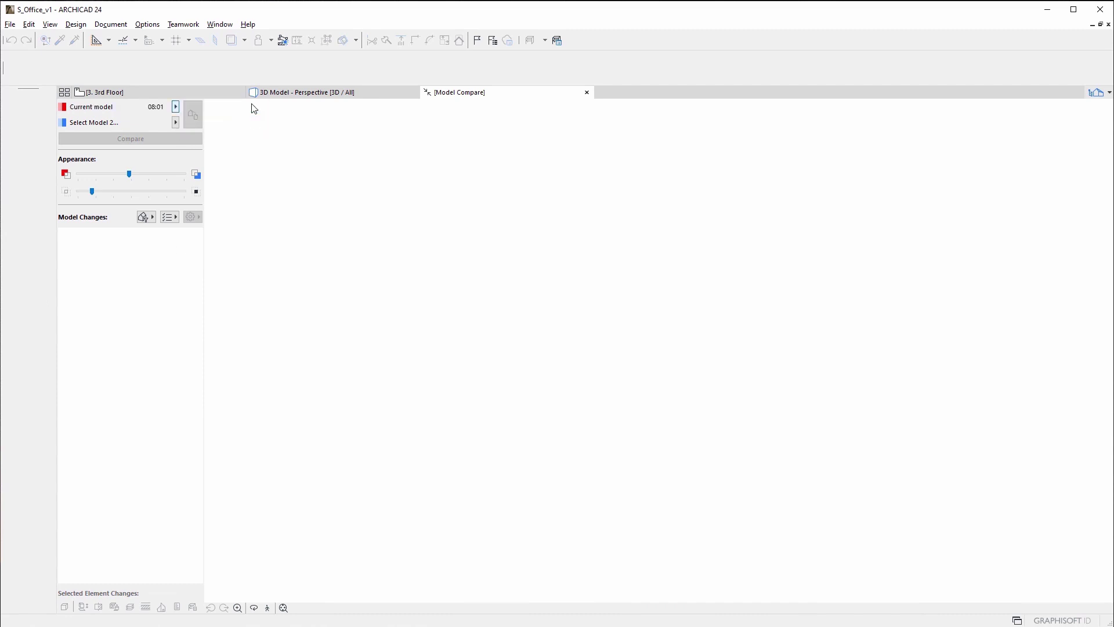
left_click(176, 123)
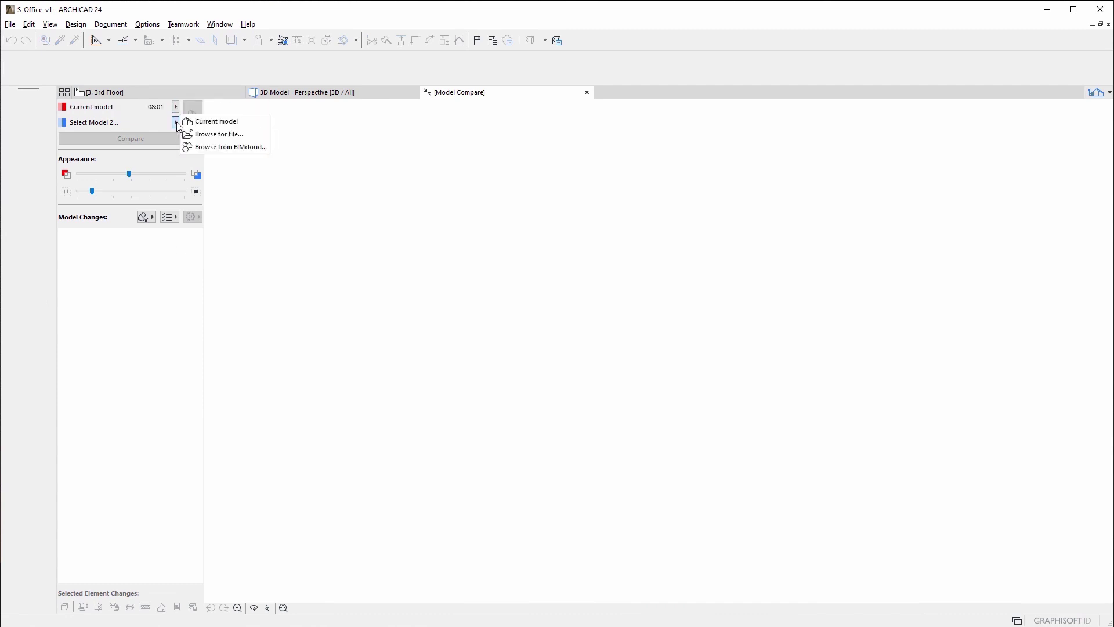
left_click(247, 135)
left_click(409, 254)
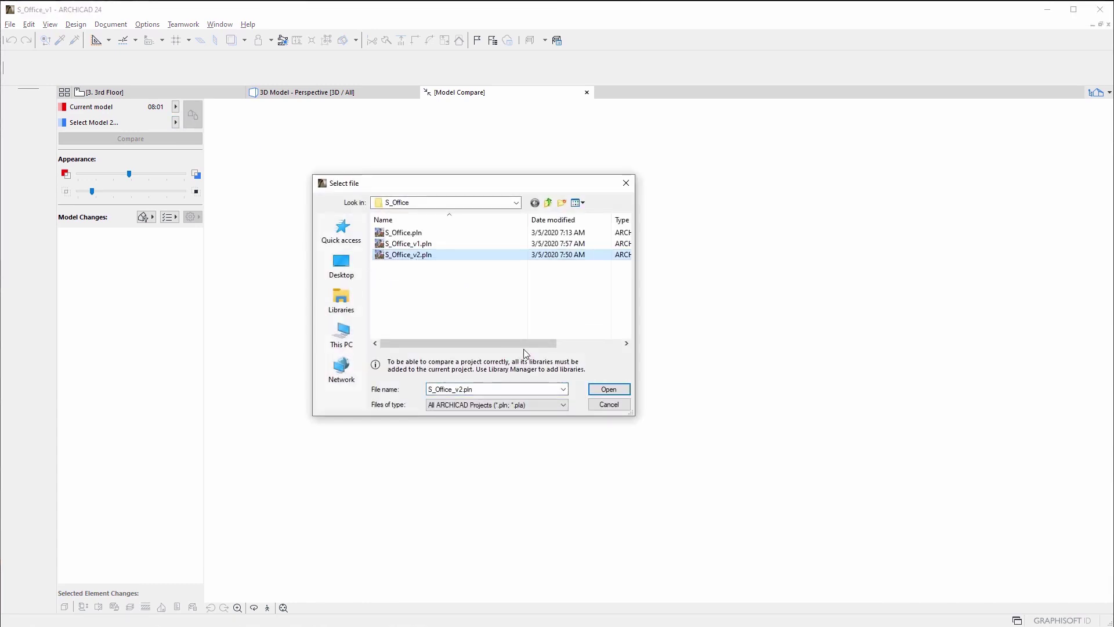
left_click(608, 389)
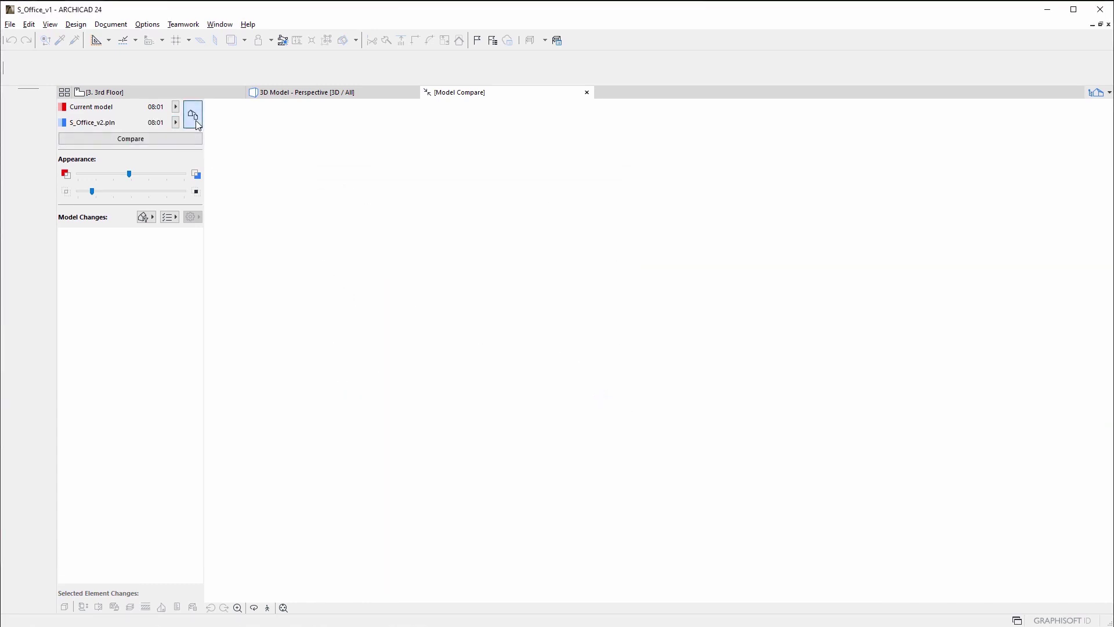
- Compare in a 3D view and slide Appearance to show only S_Office_v2.pln differences
left_click(193, 115)
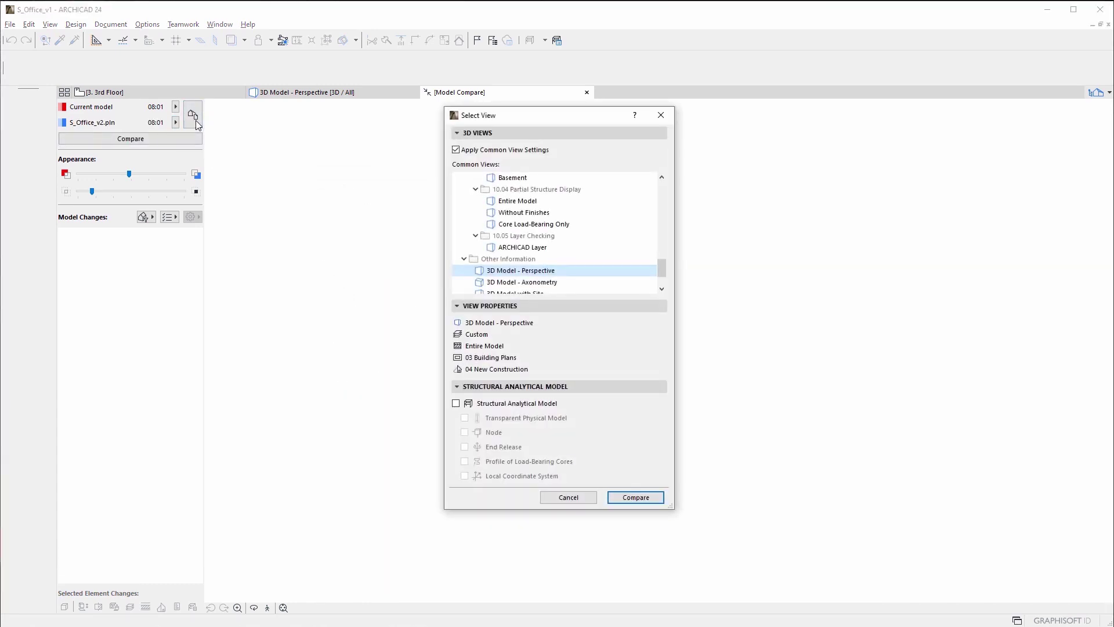
left_click(664, 496)
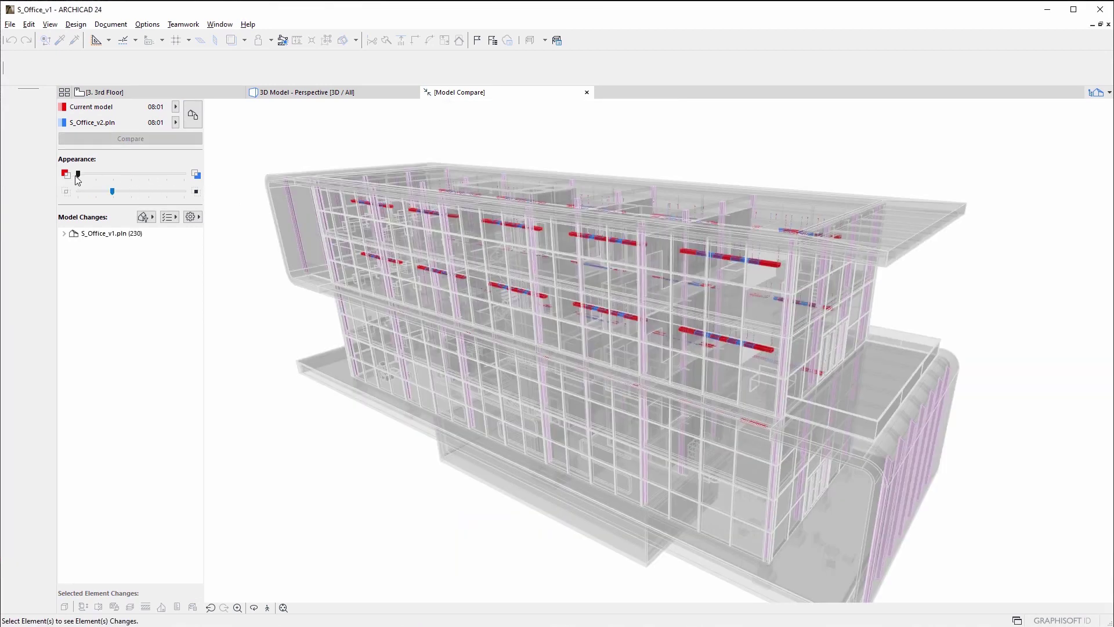
left_click(78, 175)
left_click_drag(78, 174, 145, 183)
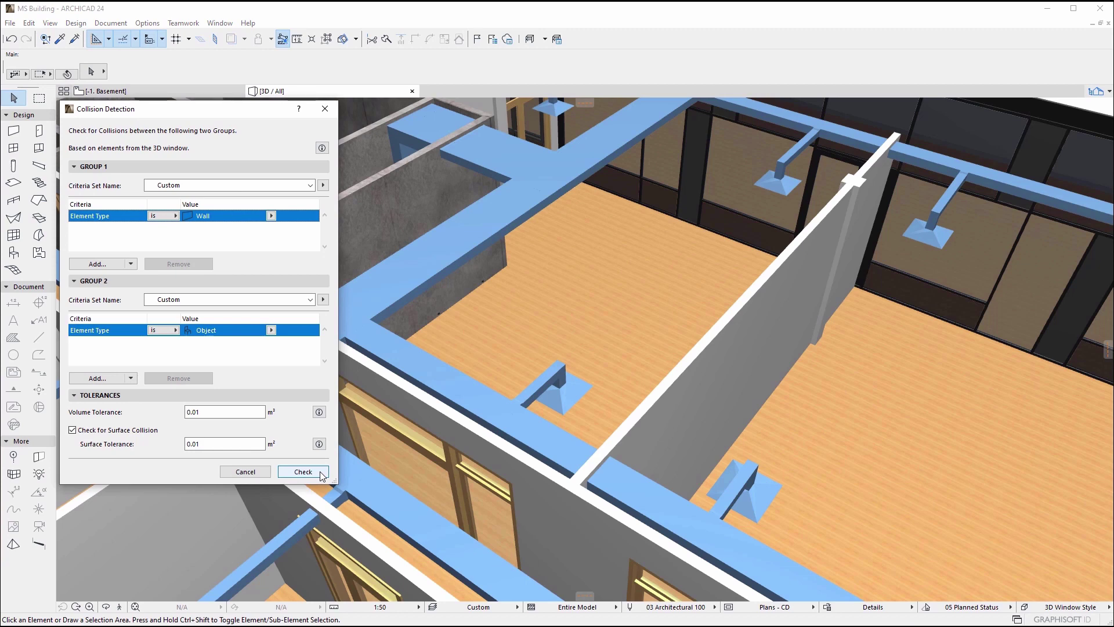
- Run the Wall vs Object collision check
left_click(303, 471)
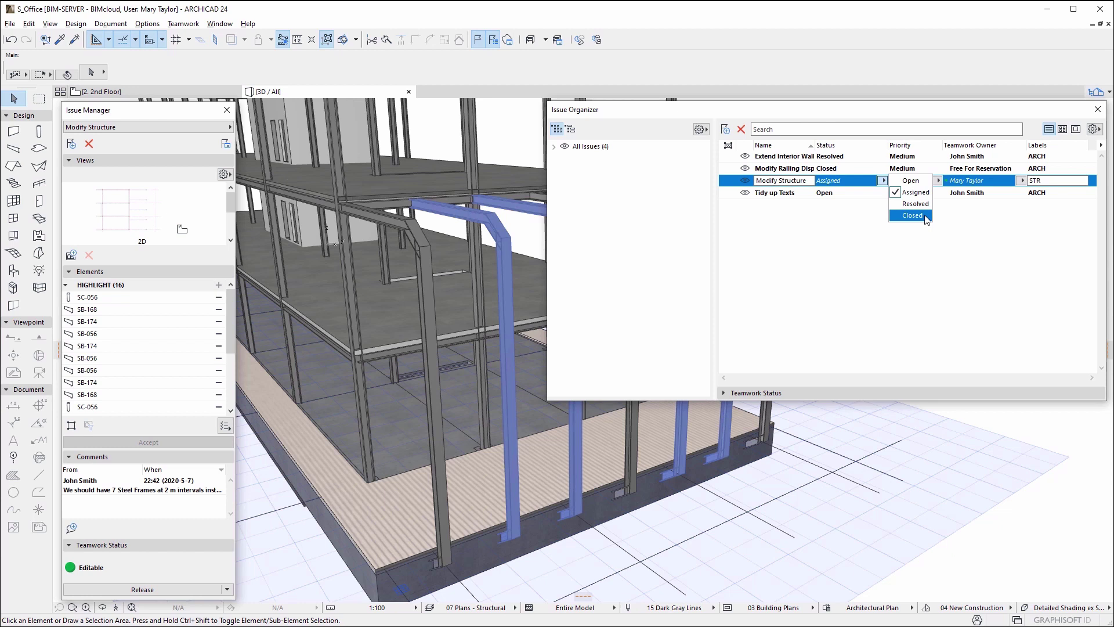
- Set the Modify Structure issue's status to Closed
left_click(913, 215)
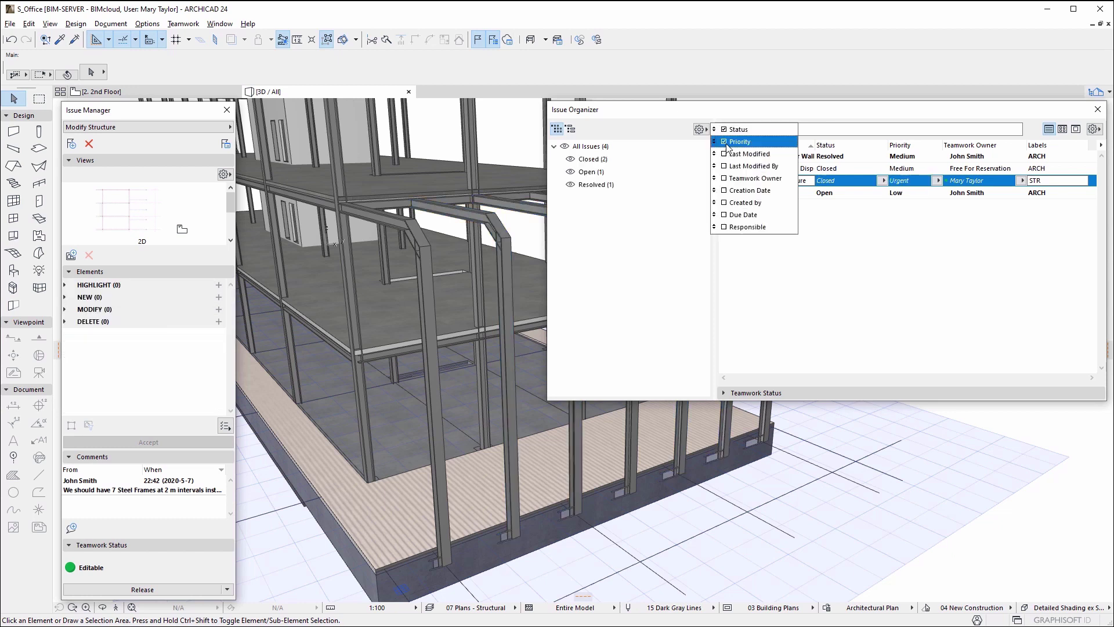